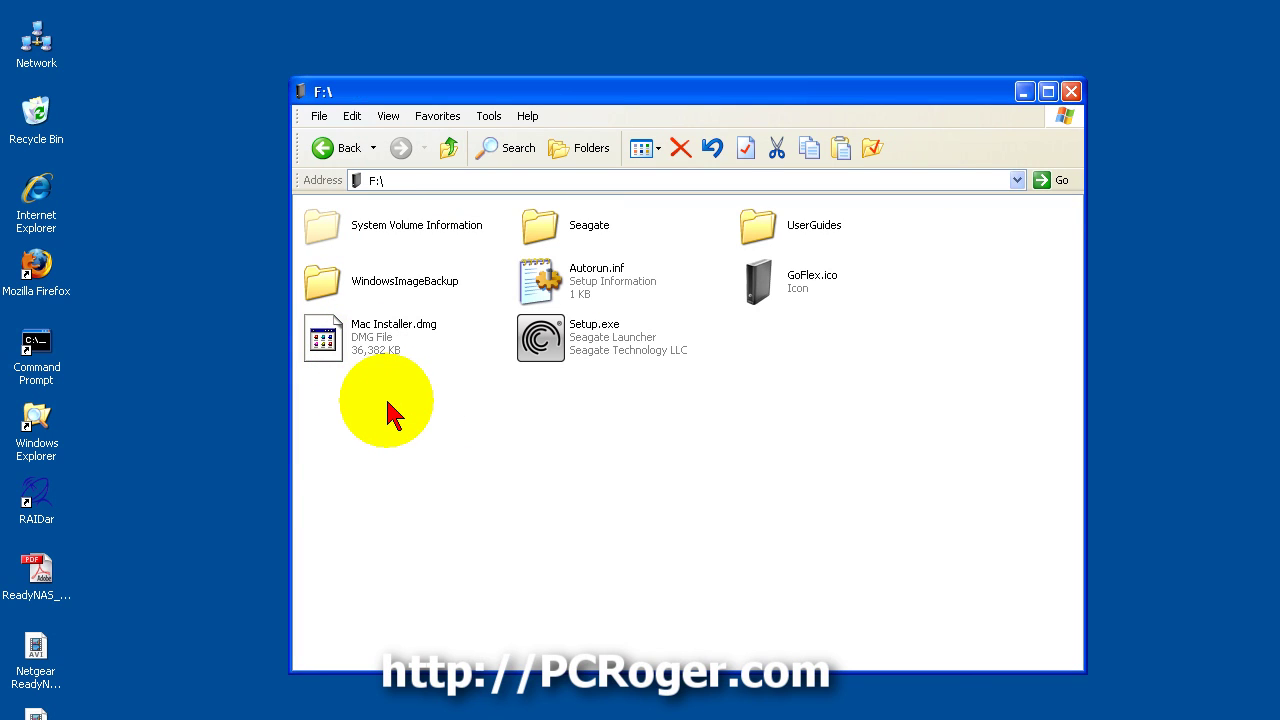
Step: Run Setup.exe from the F: drive and choose never to register this drive
mouse_move(601, 350)
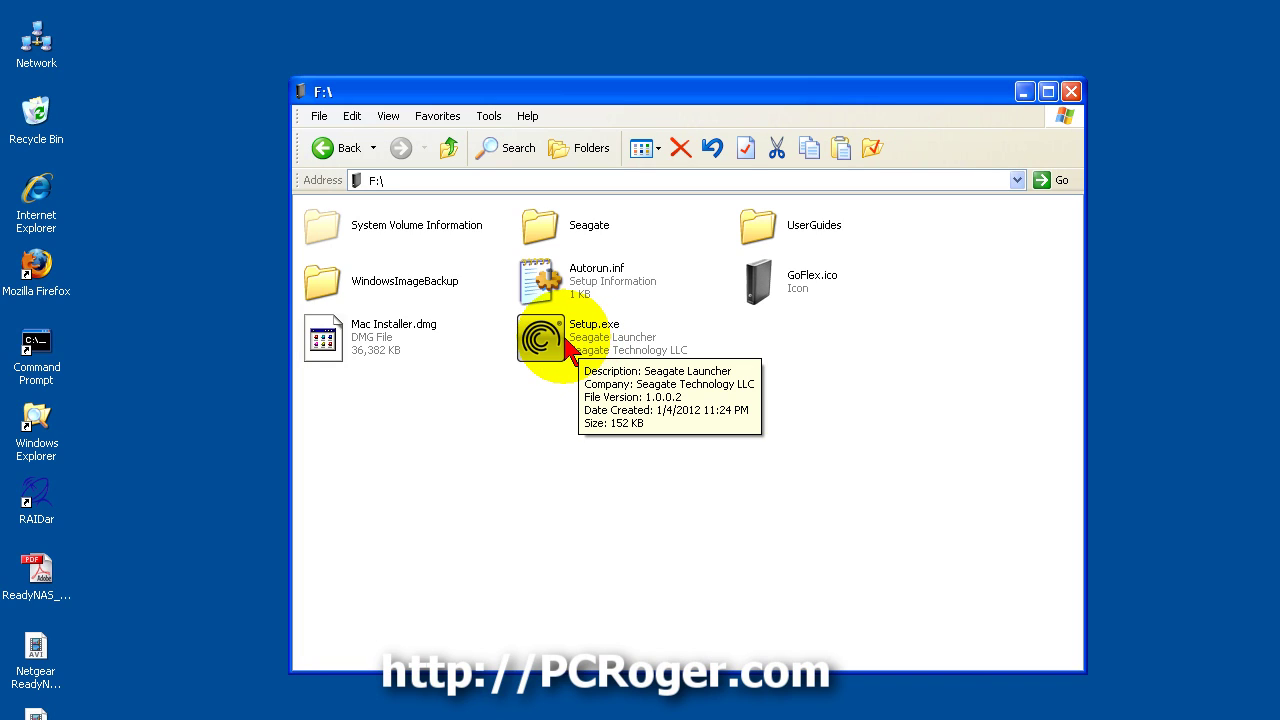
left_click(569, 344)
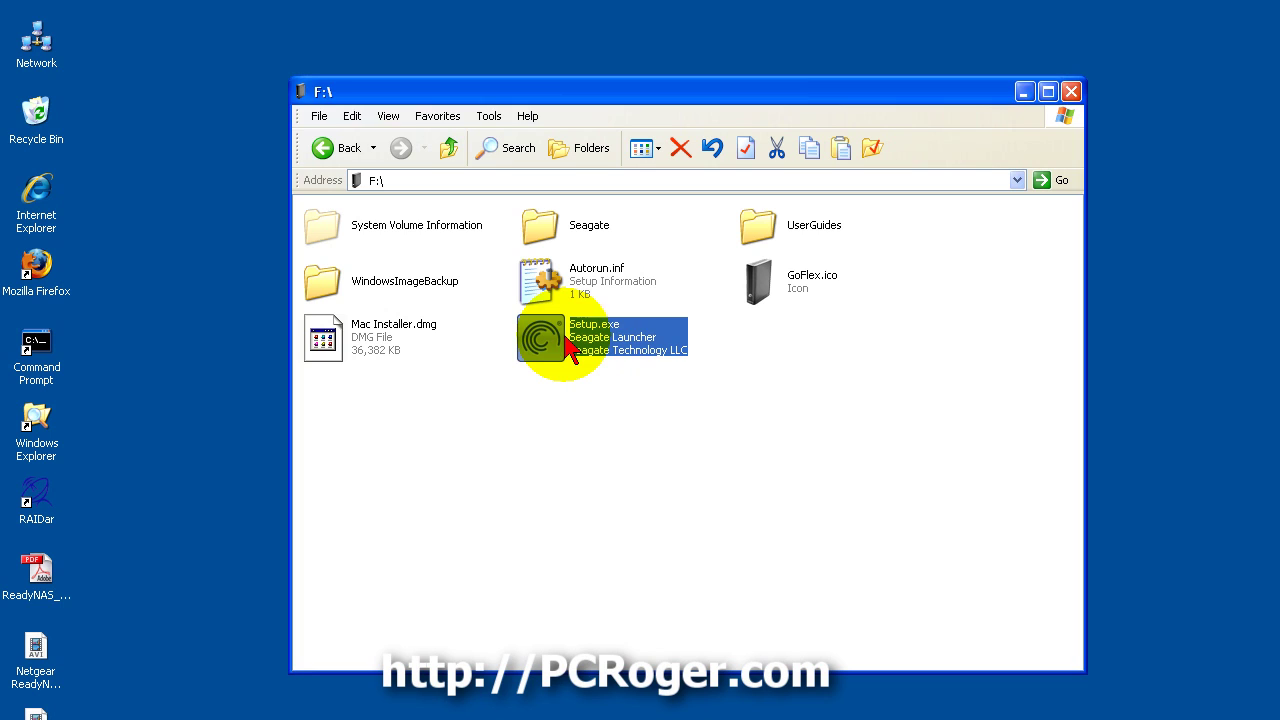
double_click(569, 344)
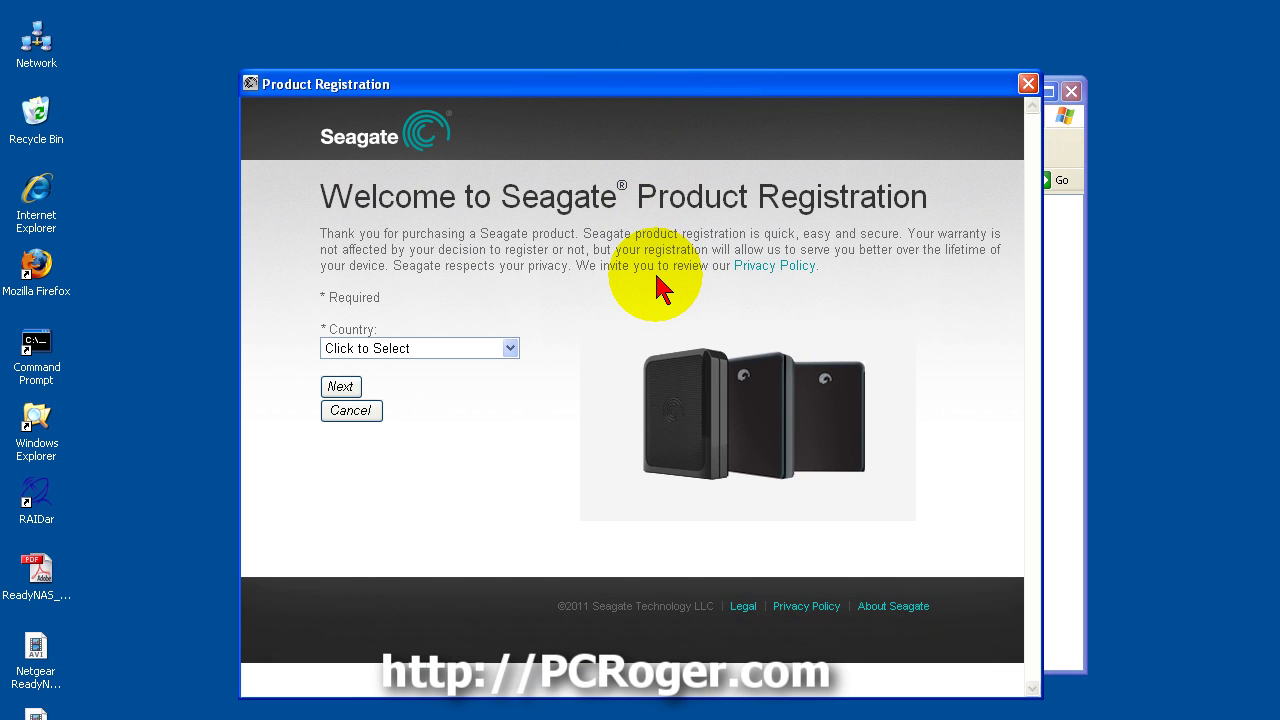
left_click(350, 411)
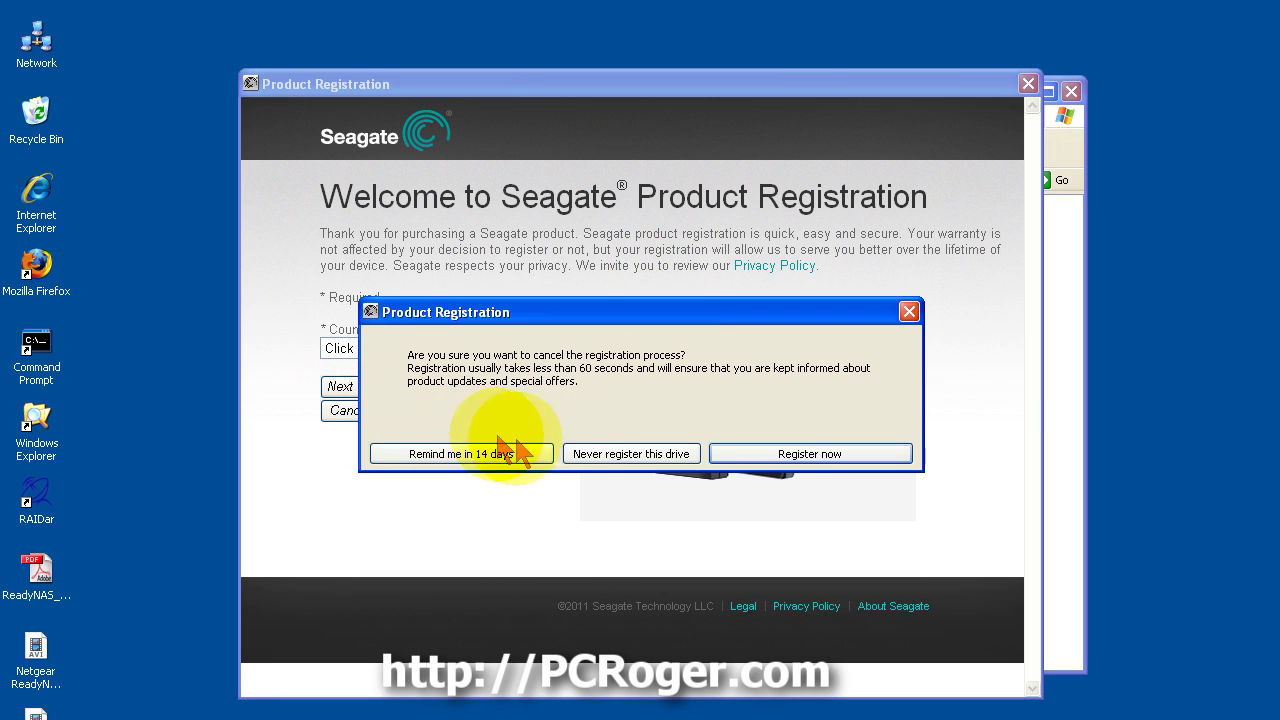
left_click(607, 458)
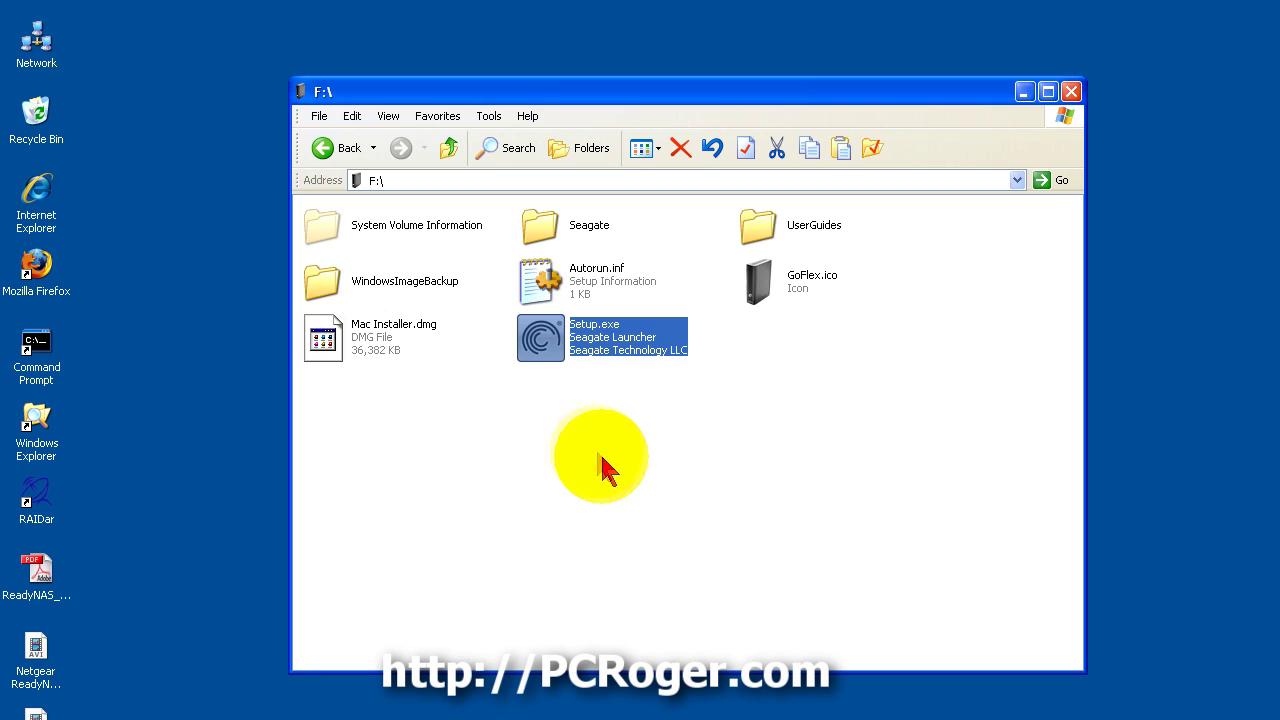
left_click(640, 492)
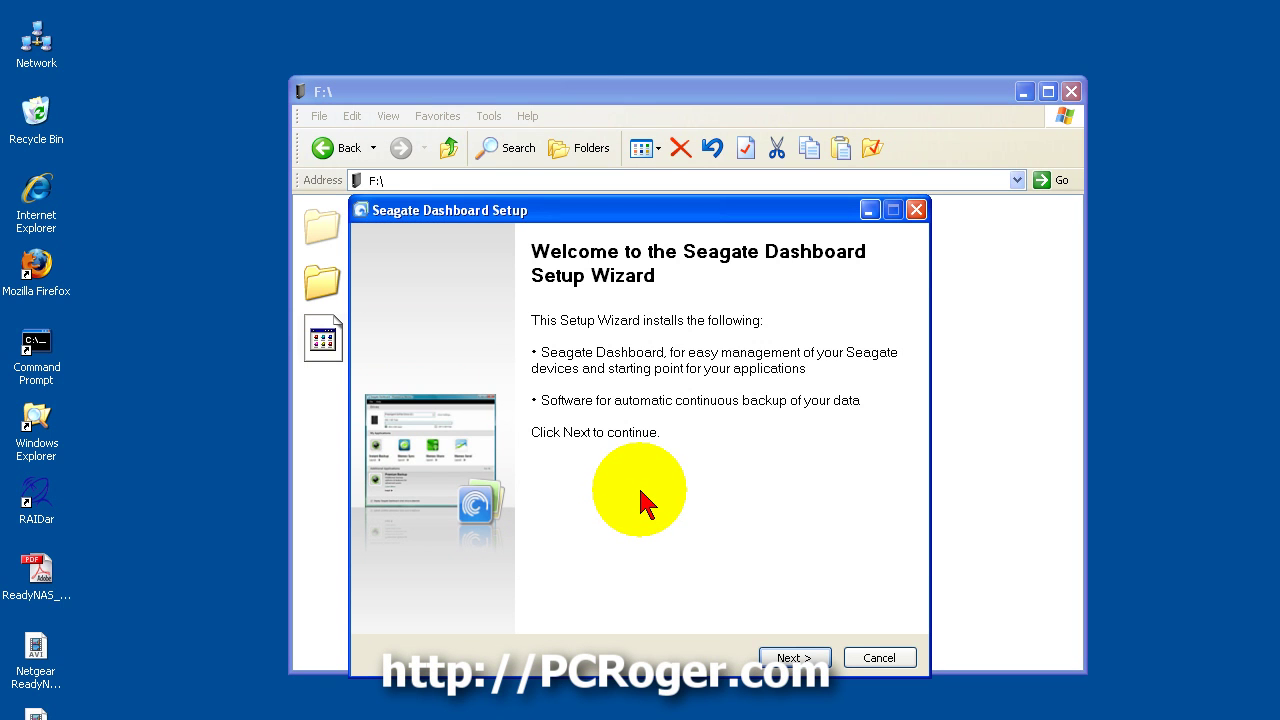
Step: Begin the Seagate Dashboard setup with United States as the country and accept the license agreement
left_click(790, 657)
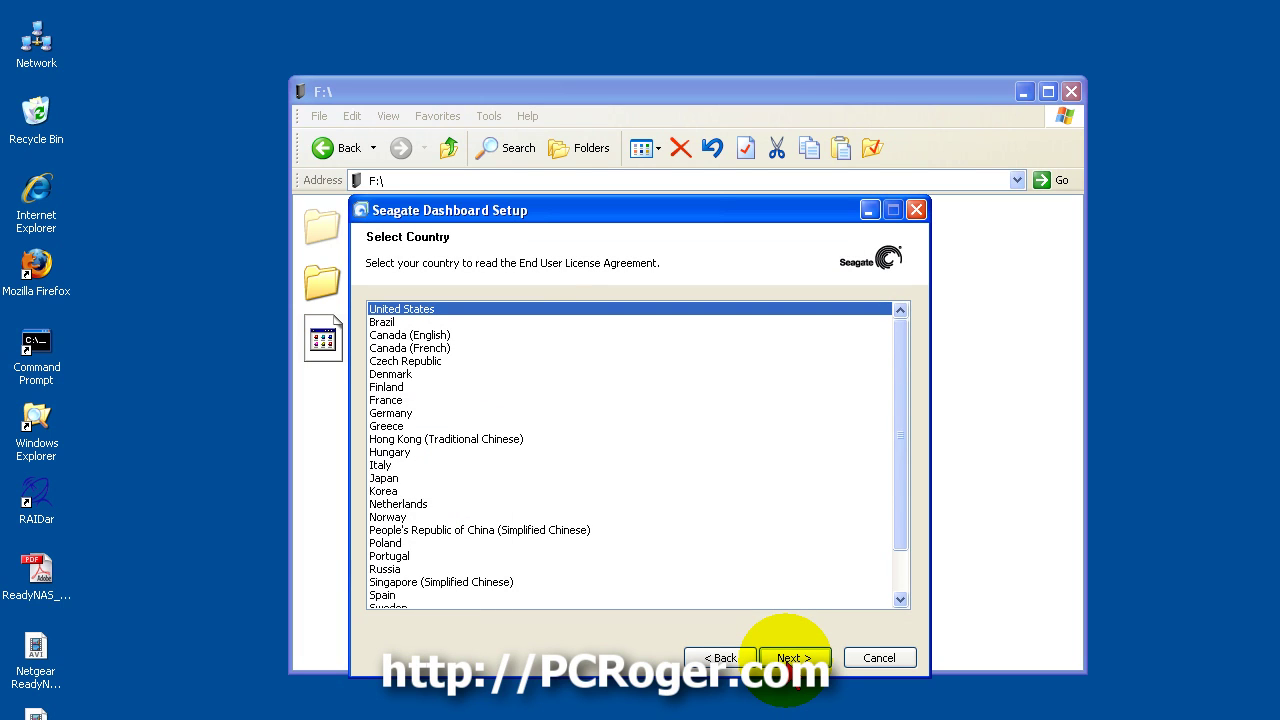
left_click(792, 658)
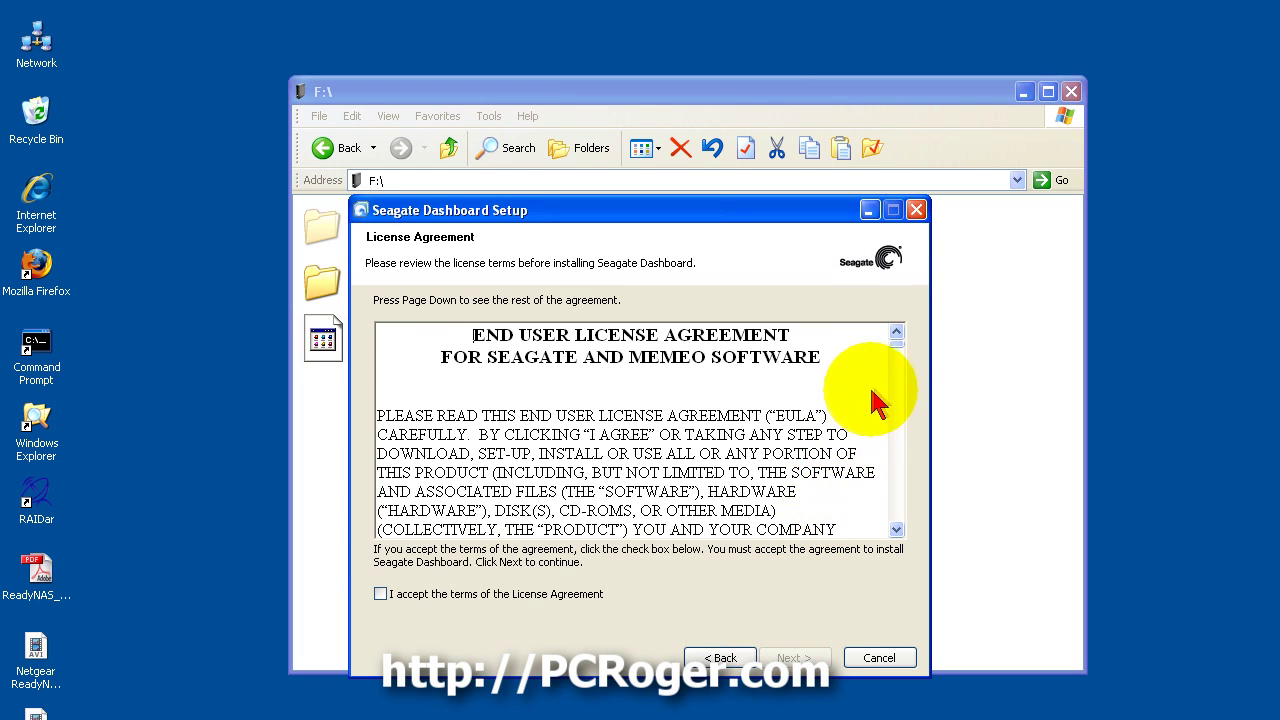
left_click_drag(897, 357, 893, 518)
left_click(380, 594)
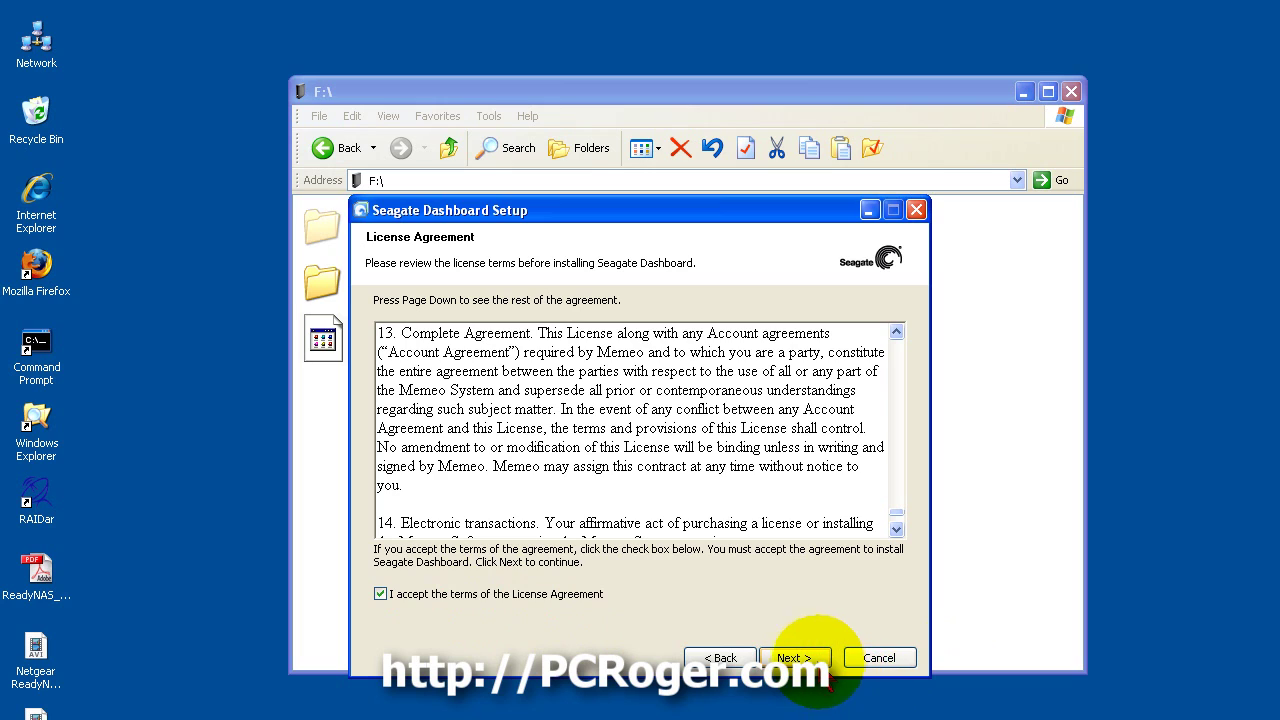
left_click(798, 658)
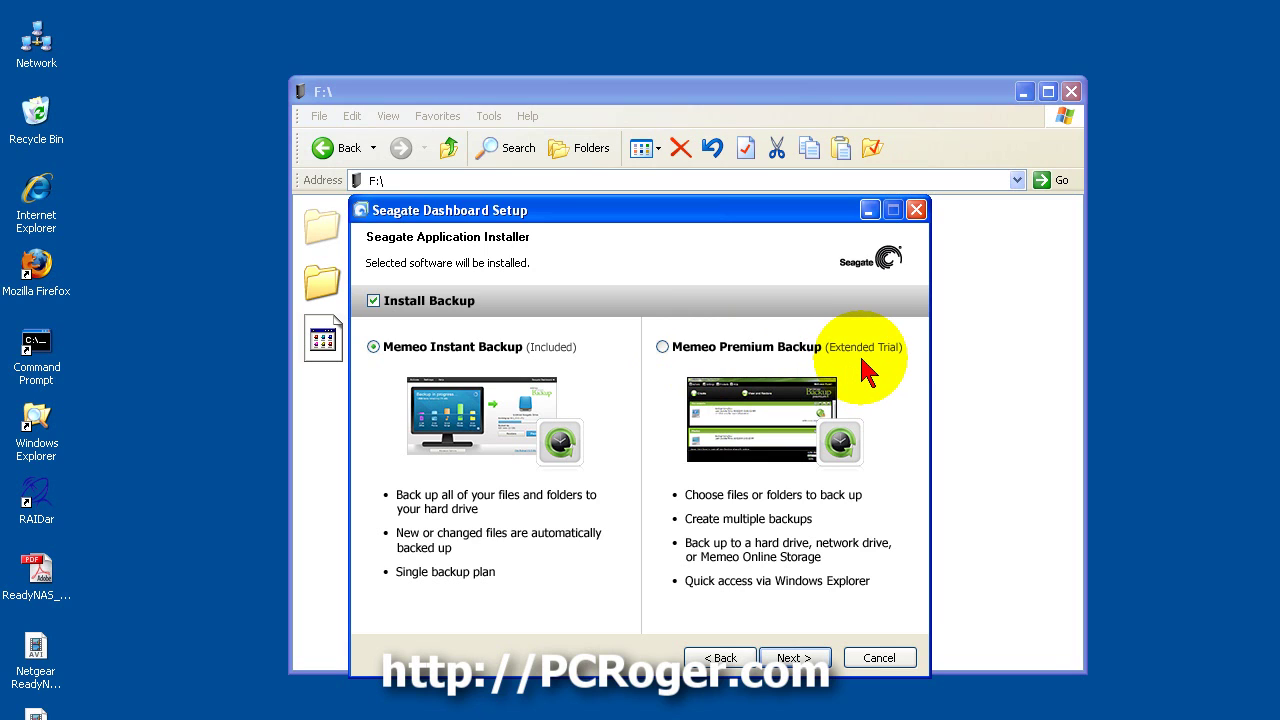
Step: Install Seagate Dashboard without the backup and sync applications, and finish setup with the option to launch it
left_click(373, 300)
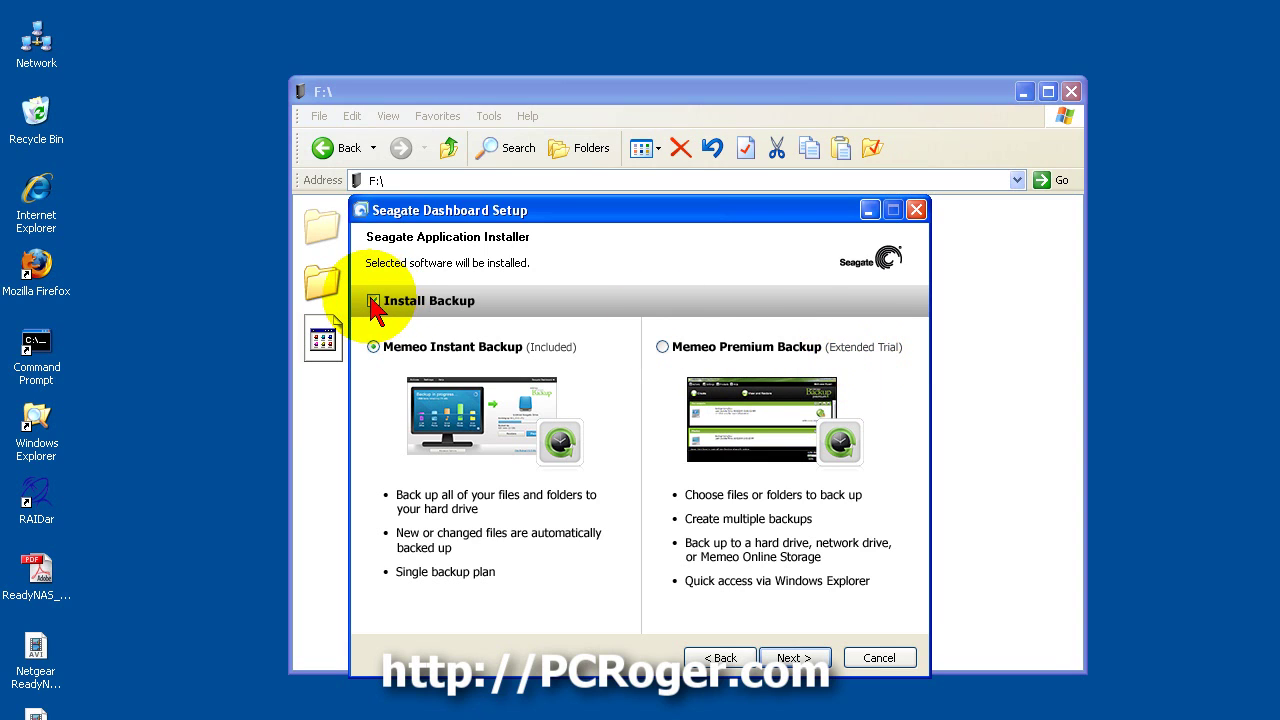
left_click(792, 659)
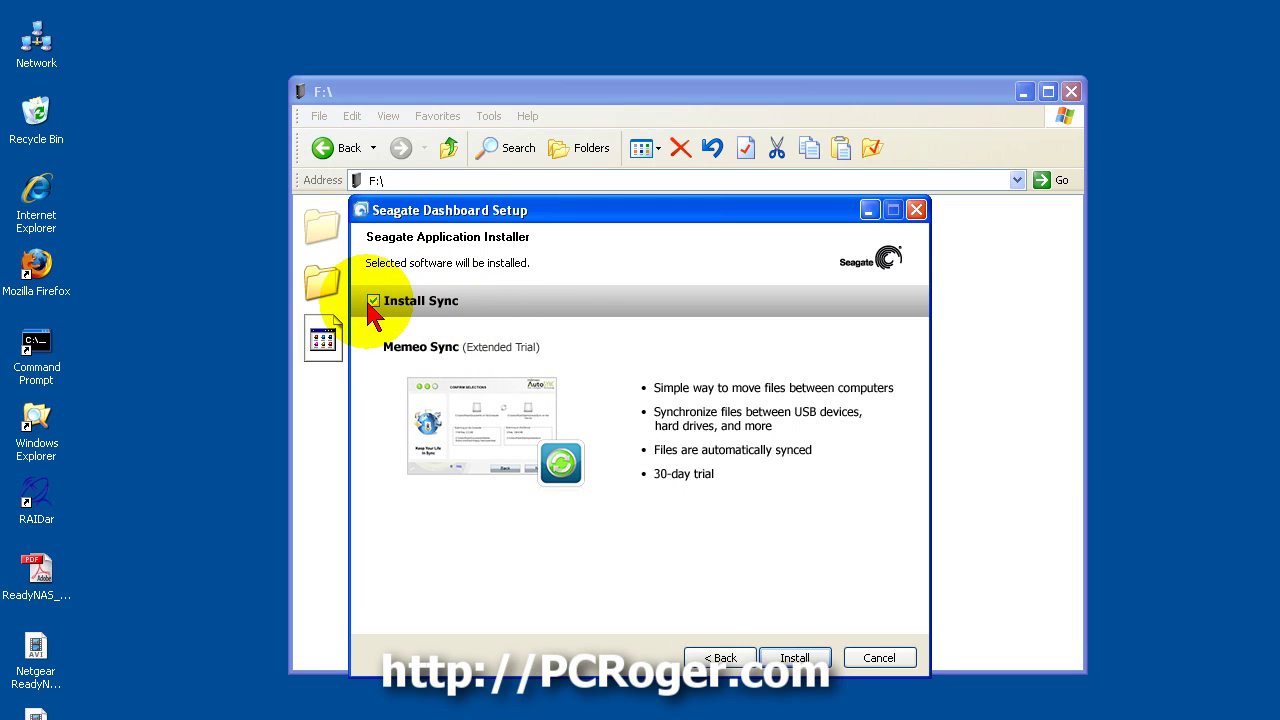
left_click(794, 657)
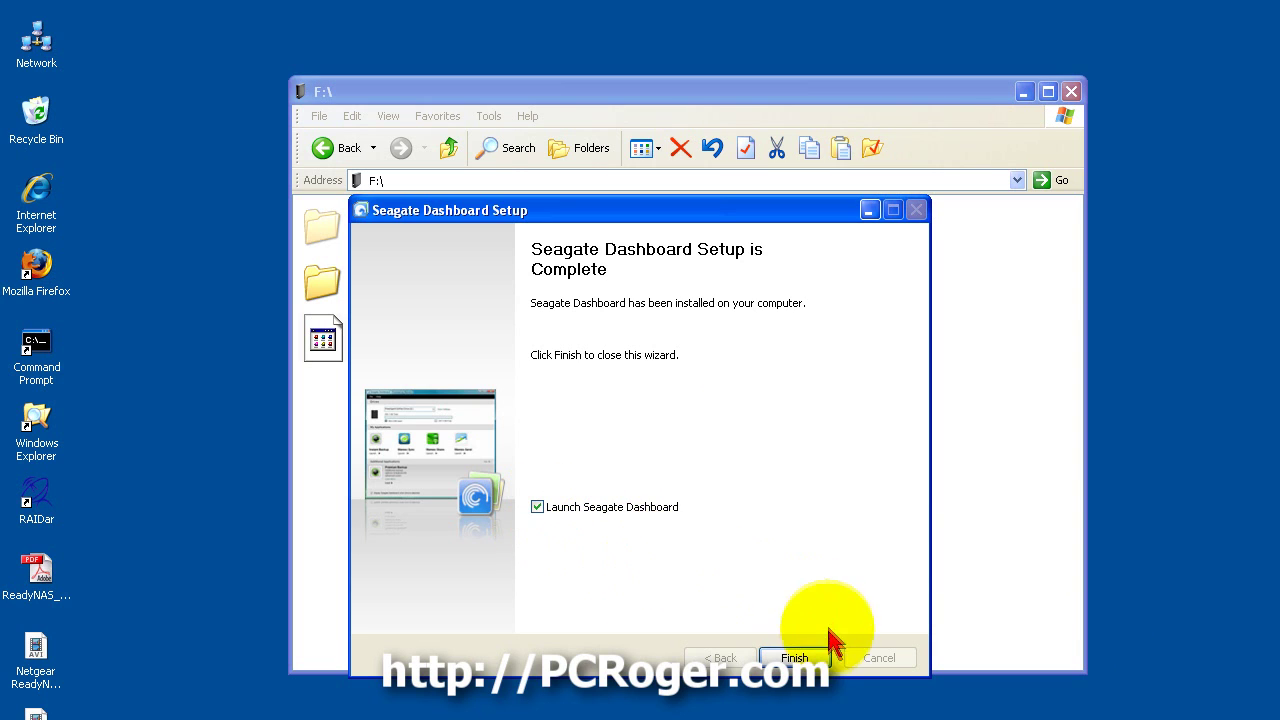
left_click(795, 657)
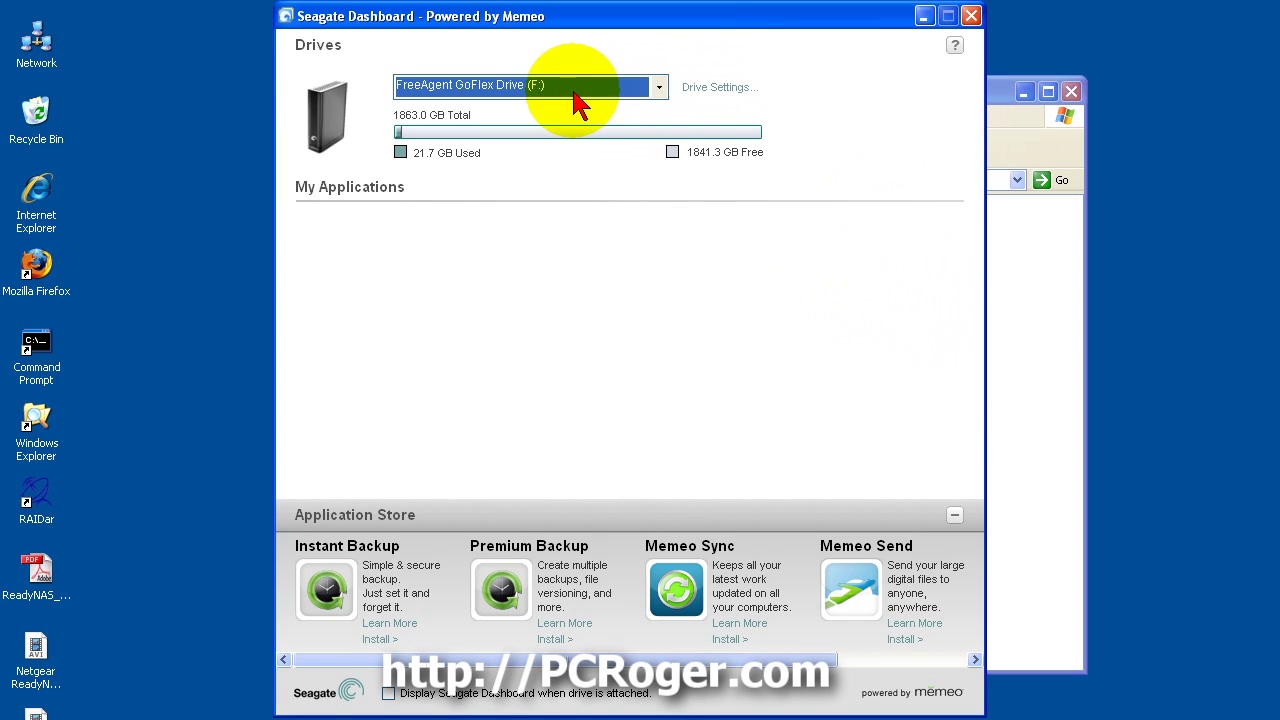
Step: Look through the drive list and the applications offered in the Application Store
left_click(658, 88)
left_click(662, 106)
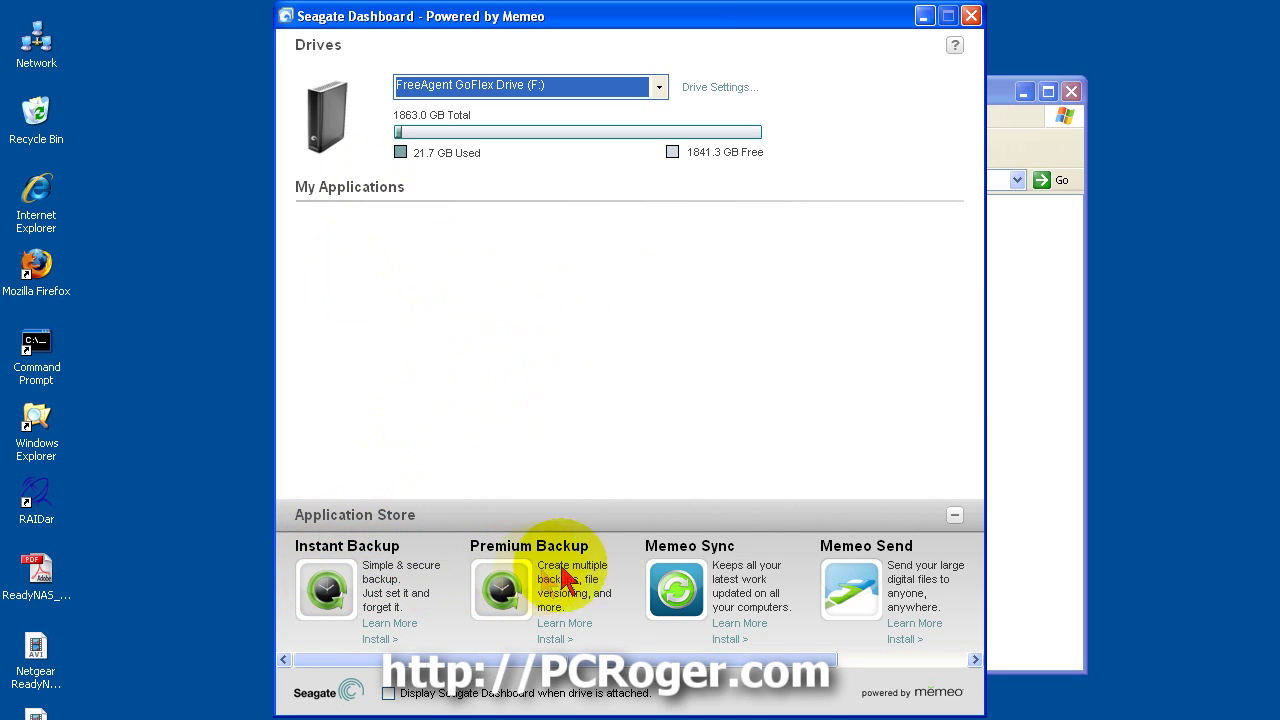
left_click_drag(630, 660, 848, 688)
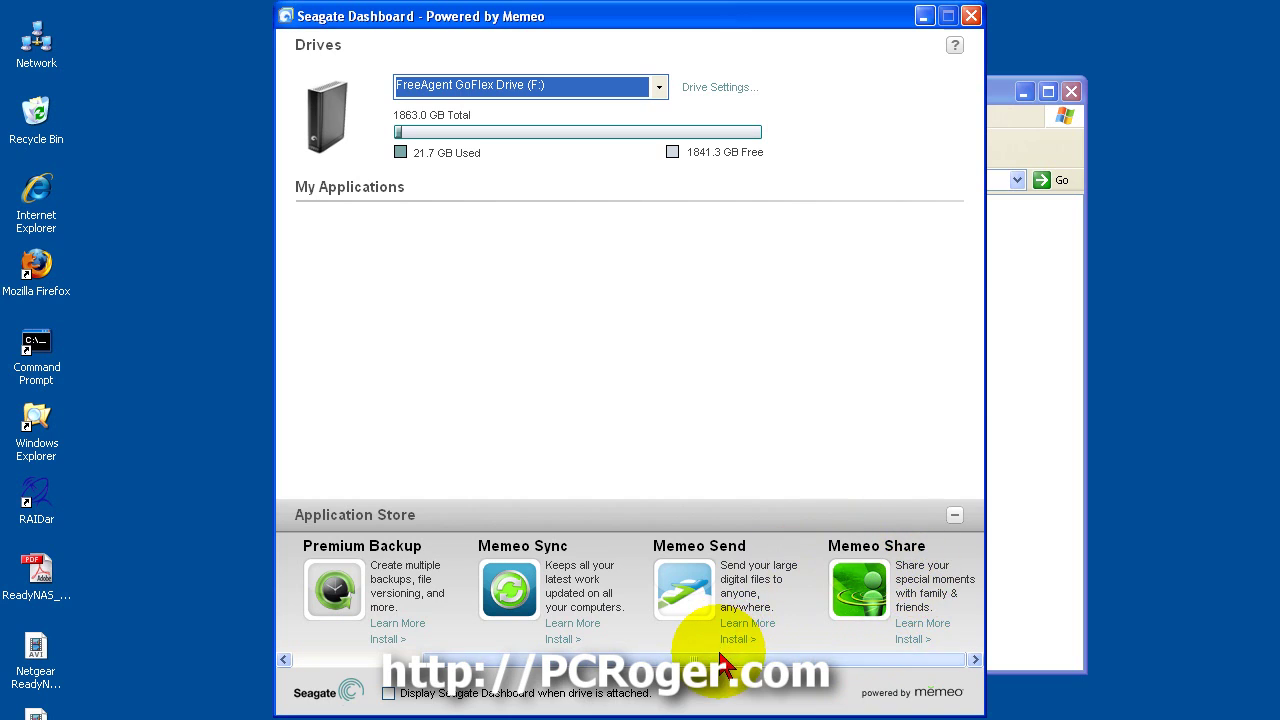
left_click_drag(720, 660, 457, 662)
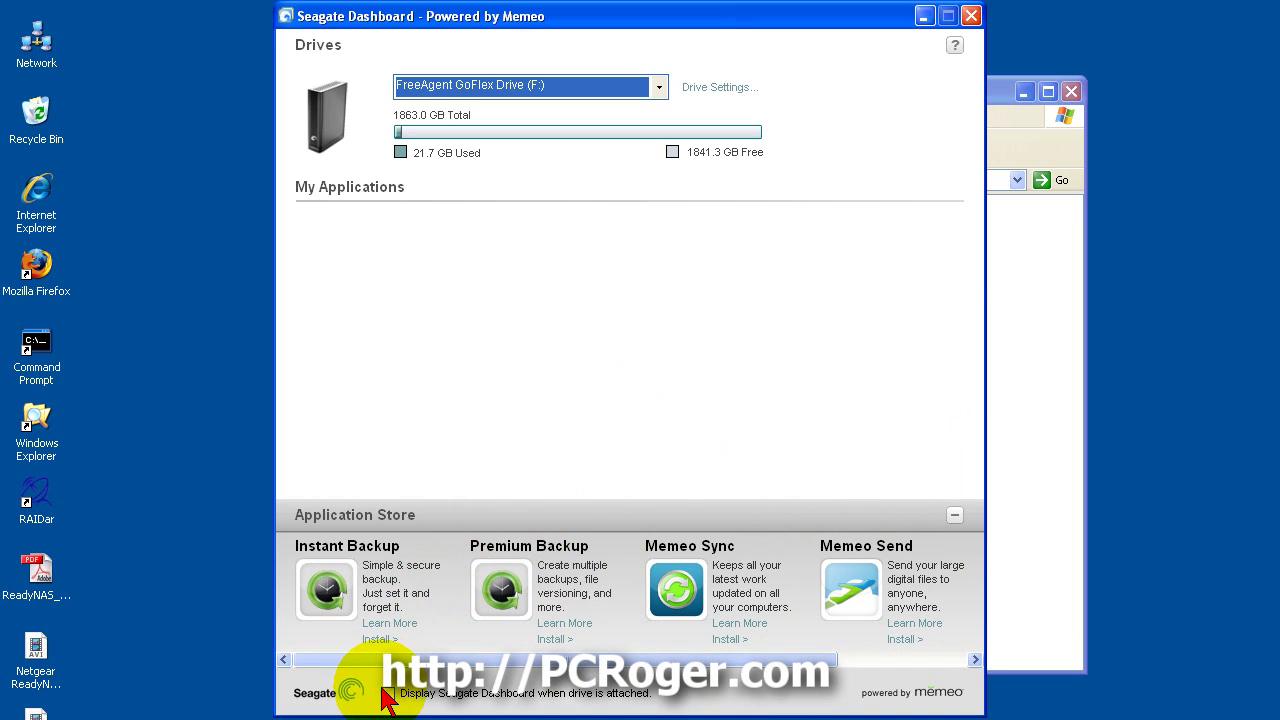
left_click_drag(678, 28, 668, 24)
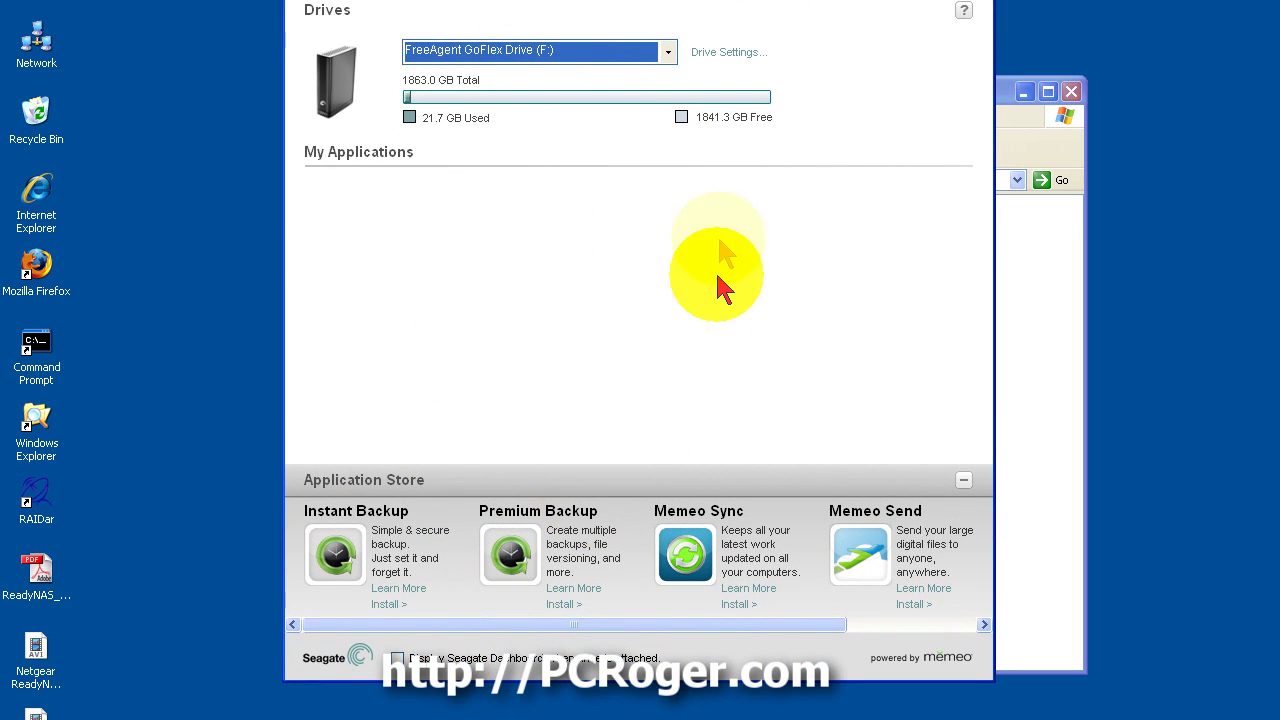
left_click_drag(712, 1, 715, 18)
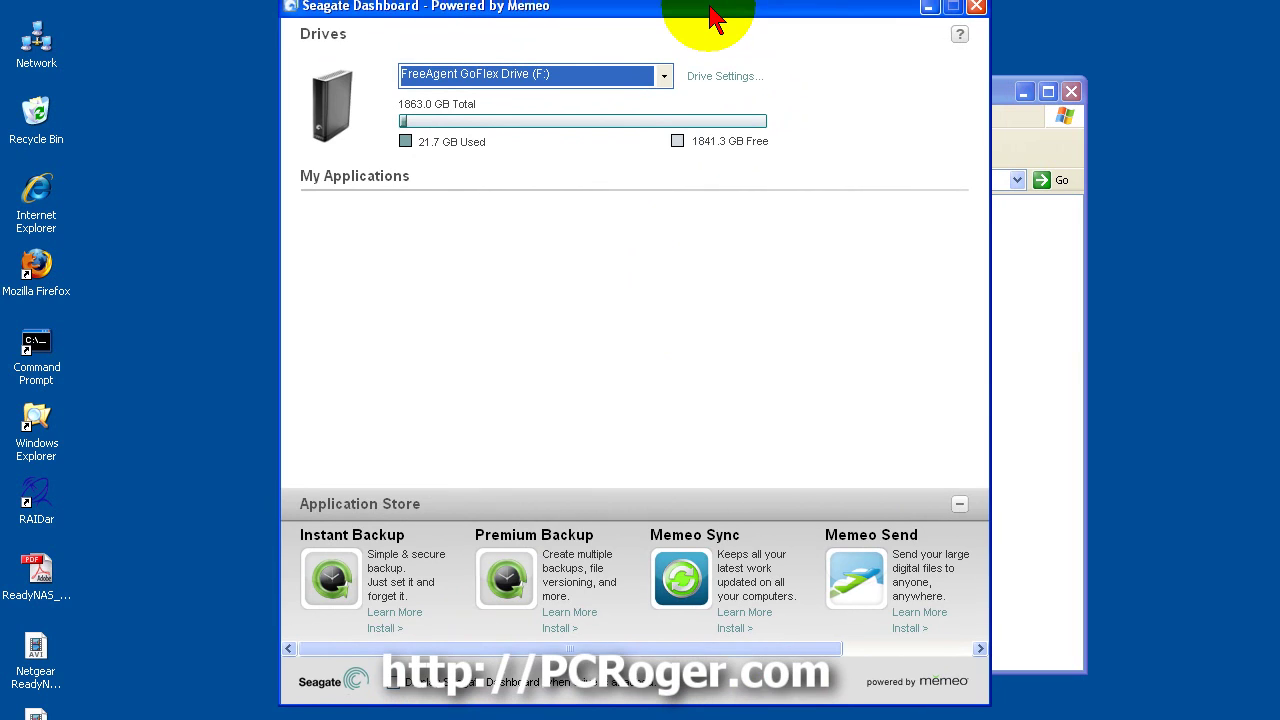
Step: Open the FreeAgent GoFlex drive's settings and review the available power-saving inactivity times
left_click(728, 80)
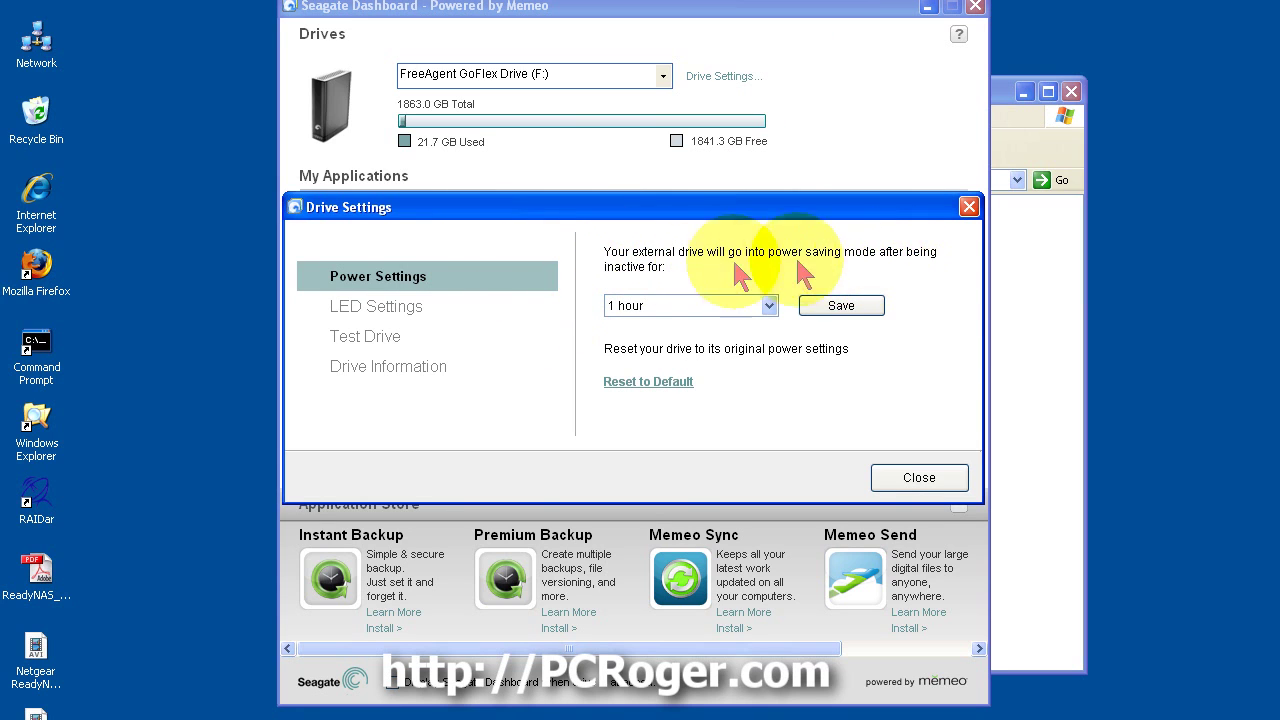
left_click(769, 306)
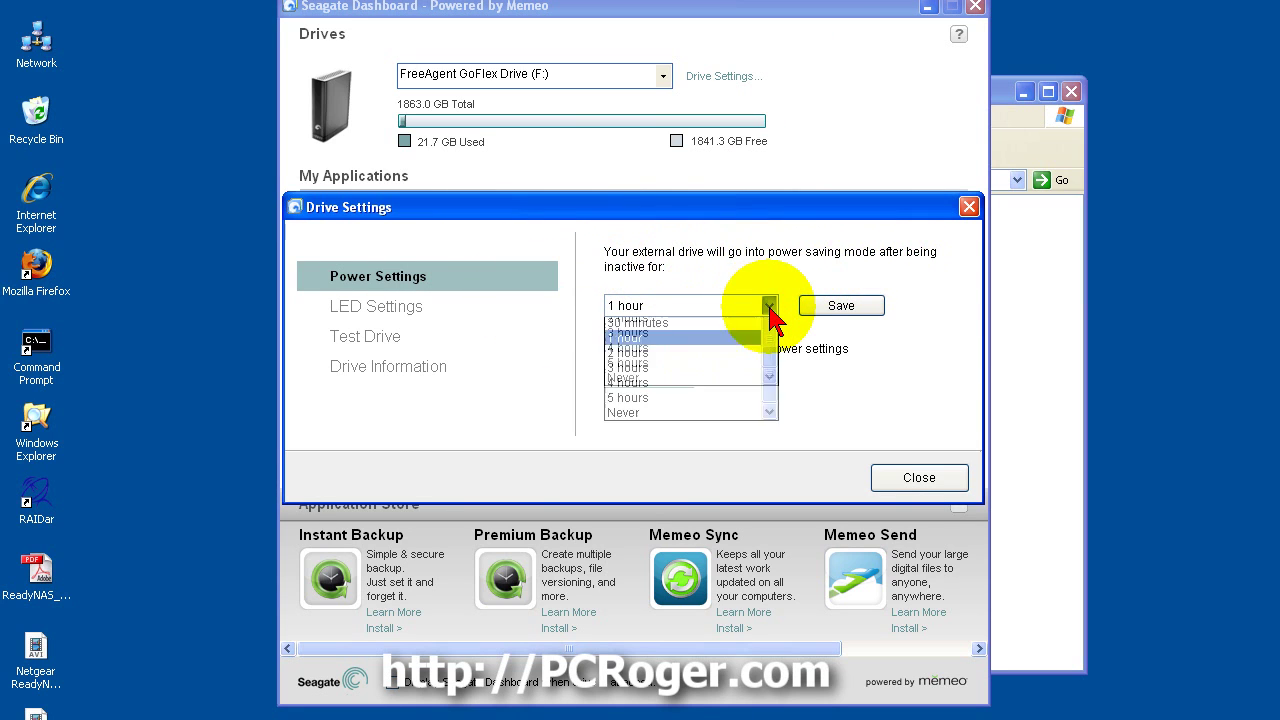
scroll(785, 345, "up", 1)
left_click_drag(770, 352, 749, 337)
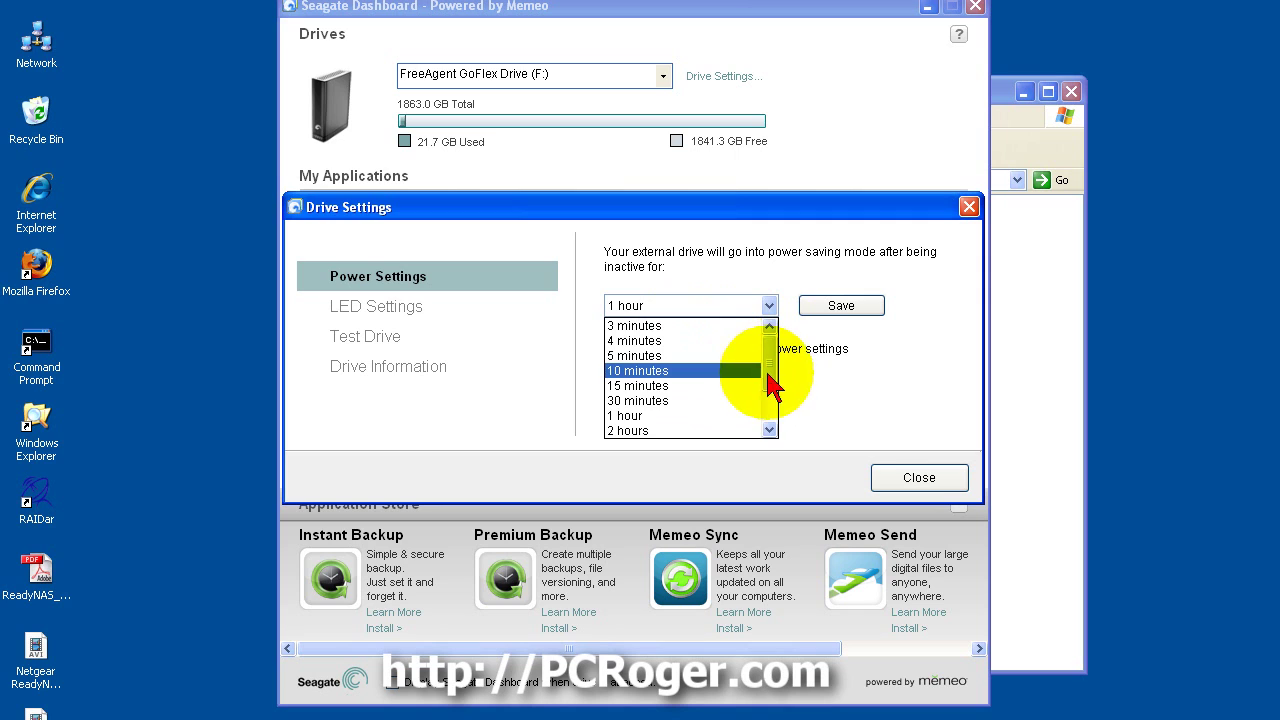
left_click_drag(775, 385, 763, 423)
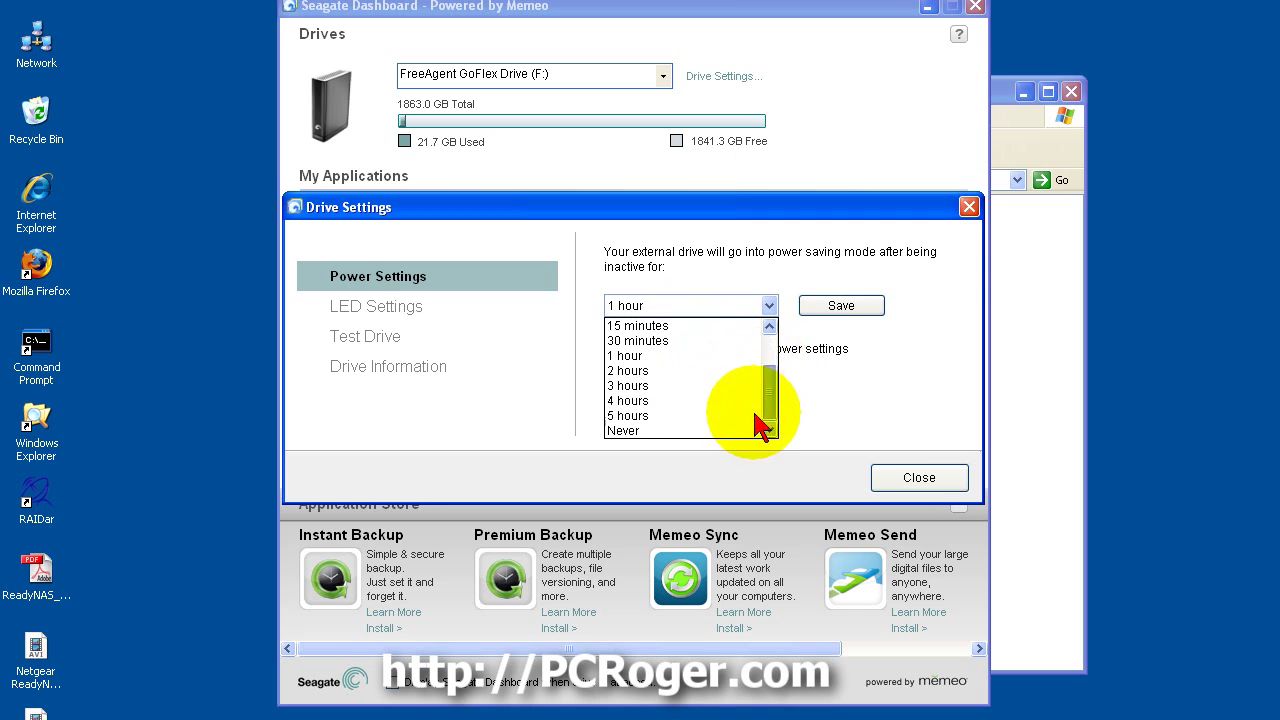
Step: Review the drive's LED settings, drive test and drive information, and close the drive settings
left_click(420, 313)
left_click(410, 314)
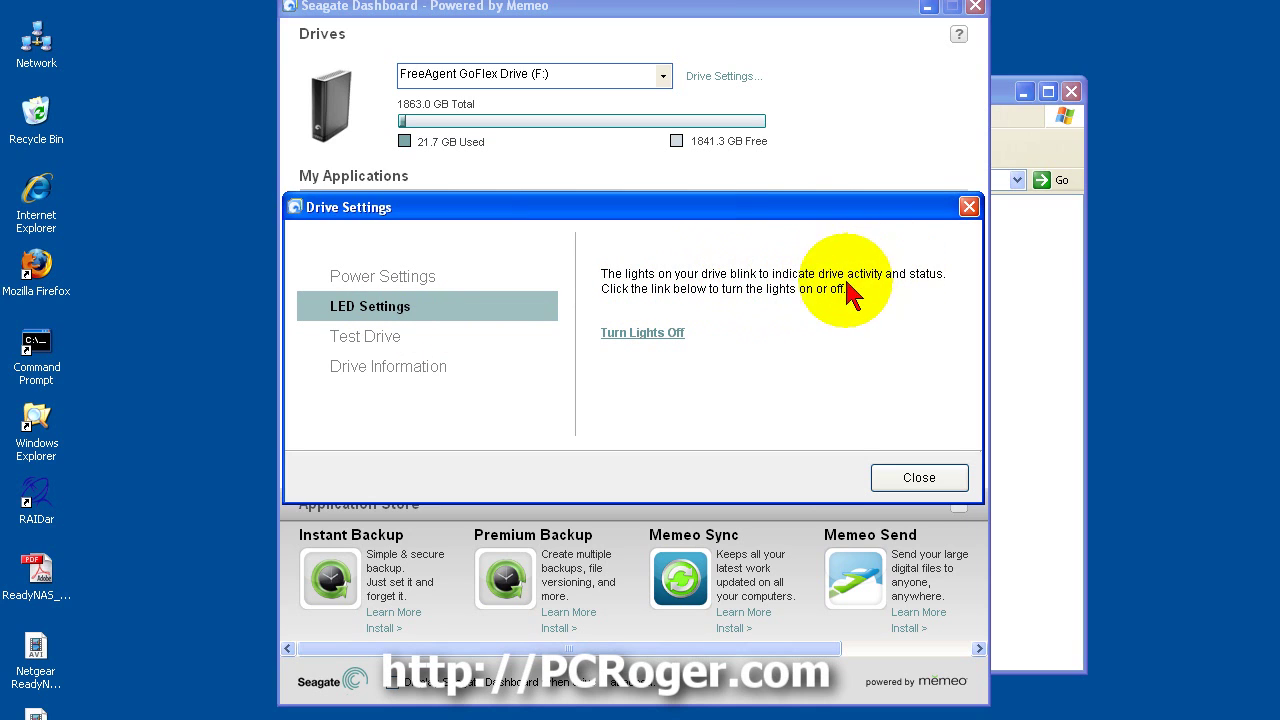
left_click(386, 345)
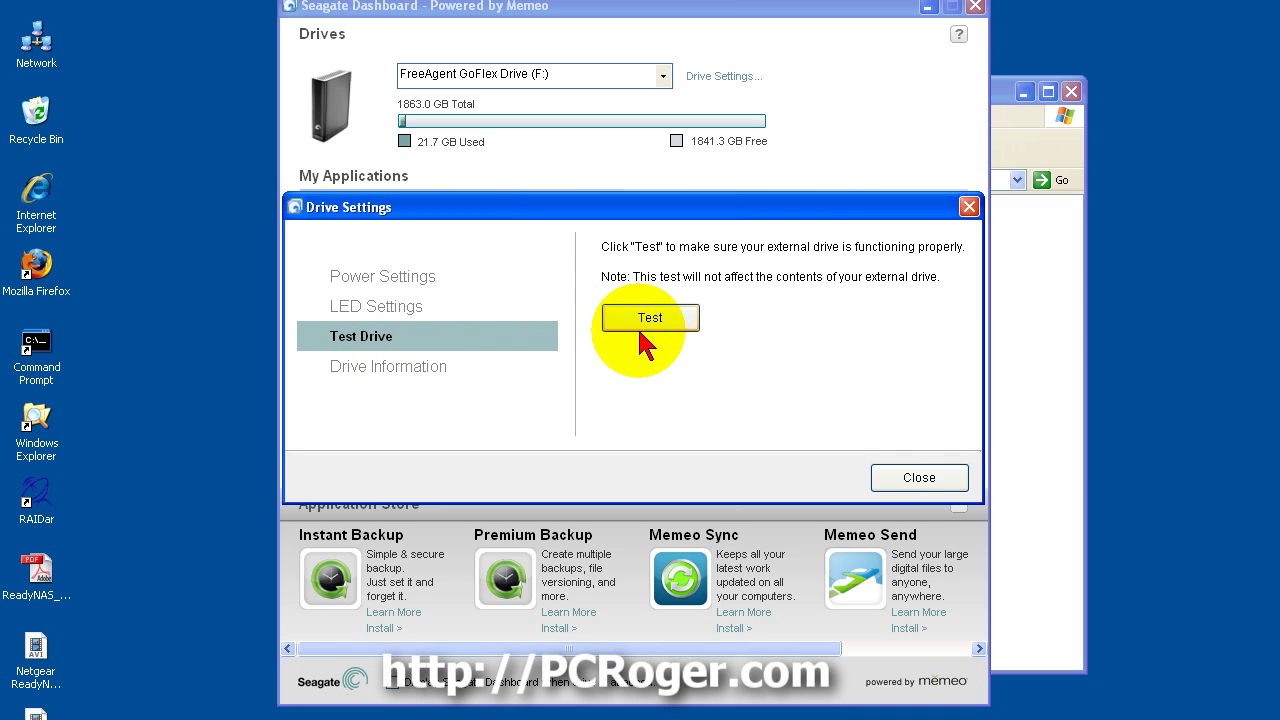
left_click(397, 376)
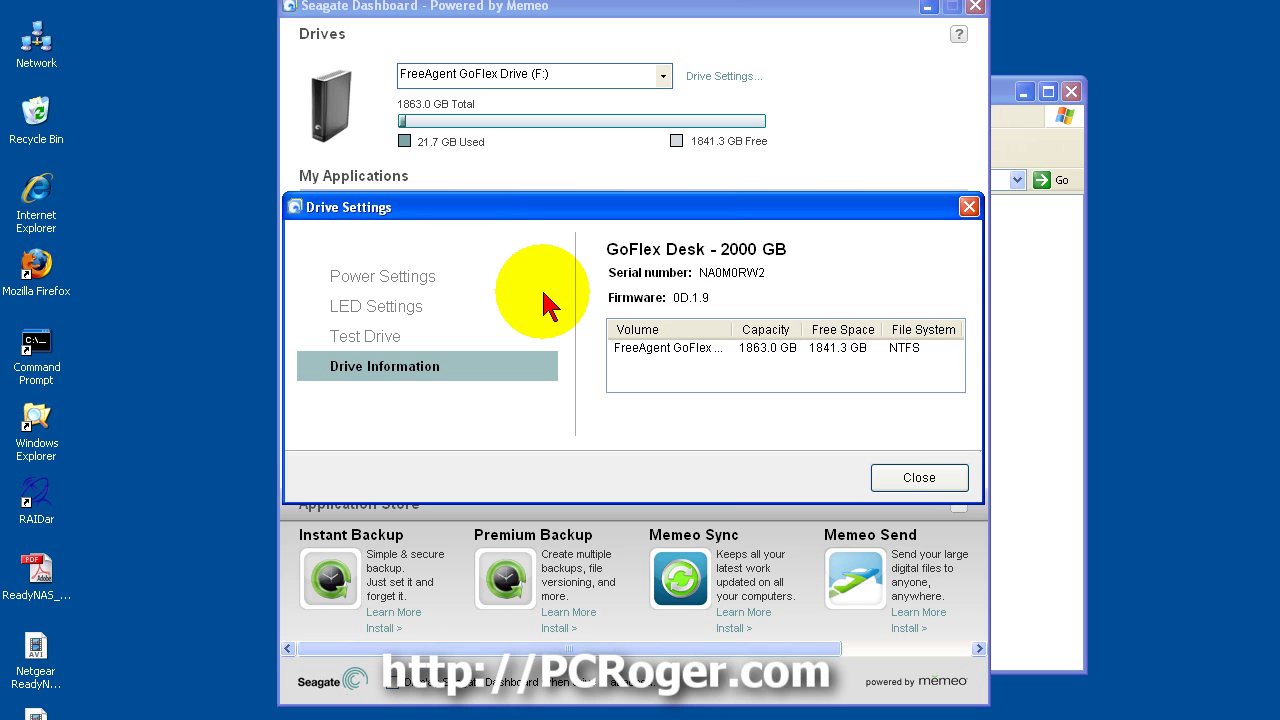
left_click(905, 482)
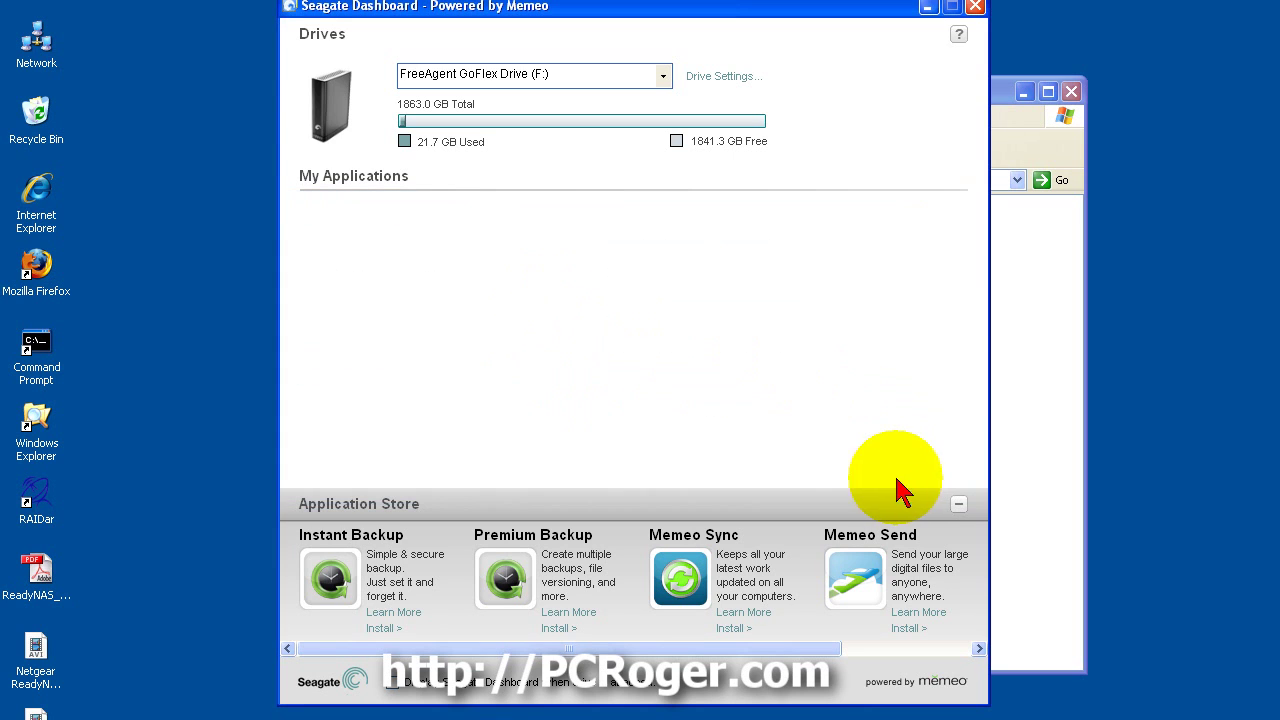
Step: Minimize the F:\ folder window and move the Seagate Dashboard window slightly down
left_click(1004, 279)
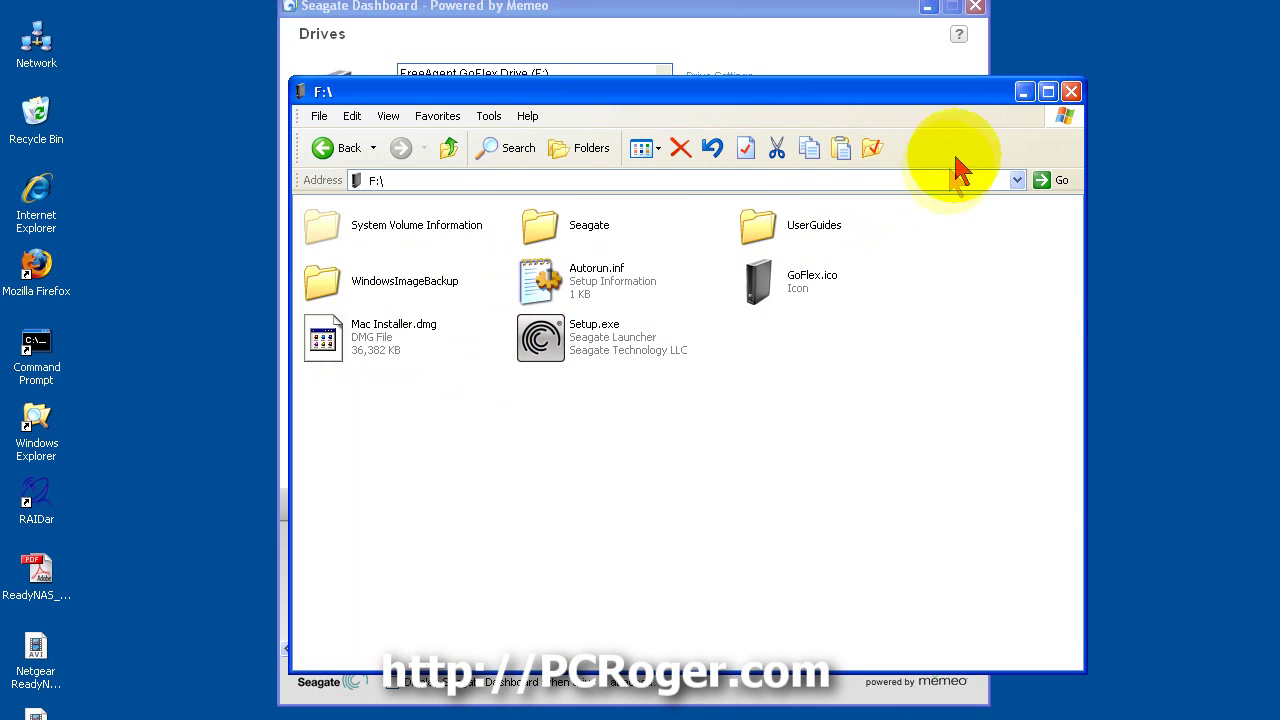
left_click(1024, 92)
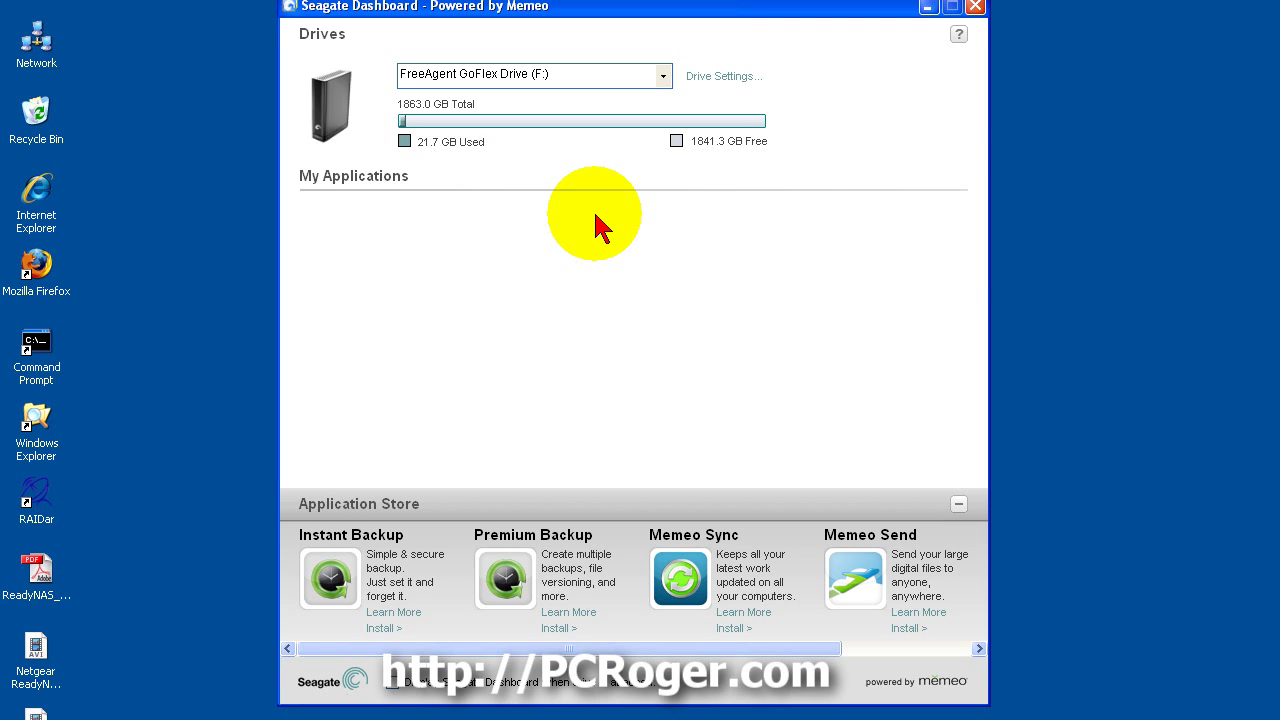
left_click_drag(632, 12, 631, 19)
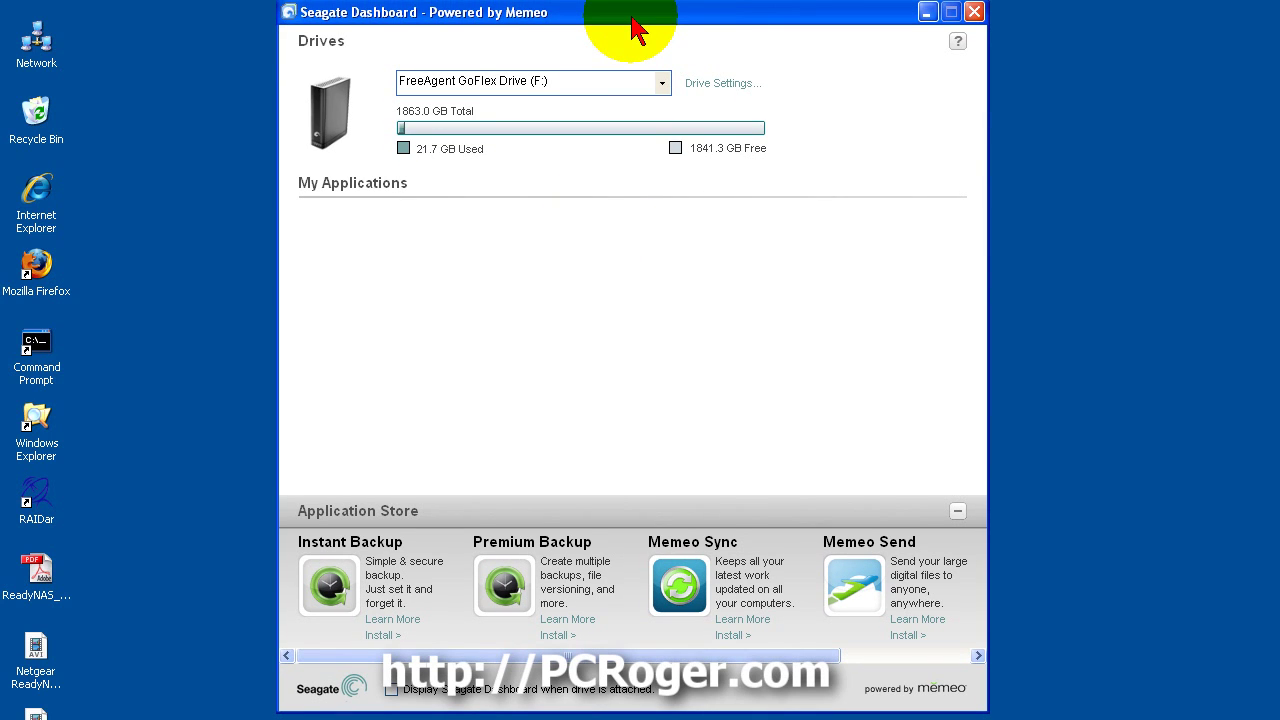